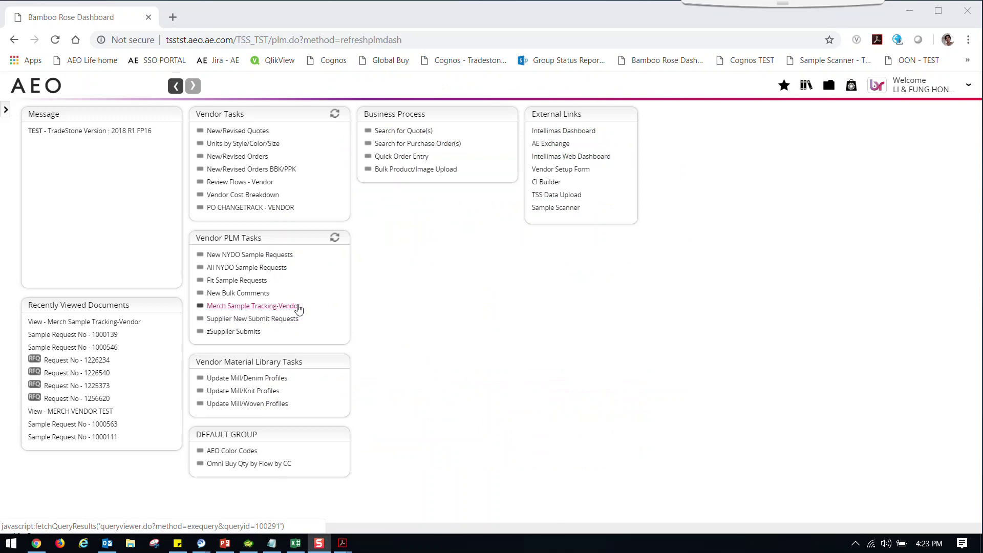
Open the Merch Sample Tracking-Vendor query and search for samples with Dept 010
{"action": "left_click", "coordinate": [283, 306]}
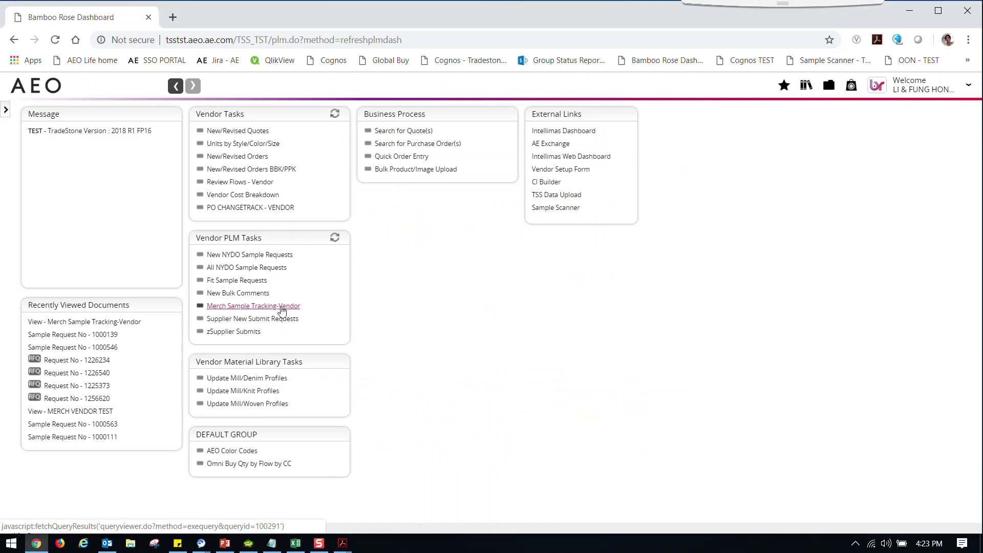
{"action": "left_click", "coordinate": [554, 268]}
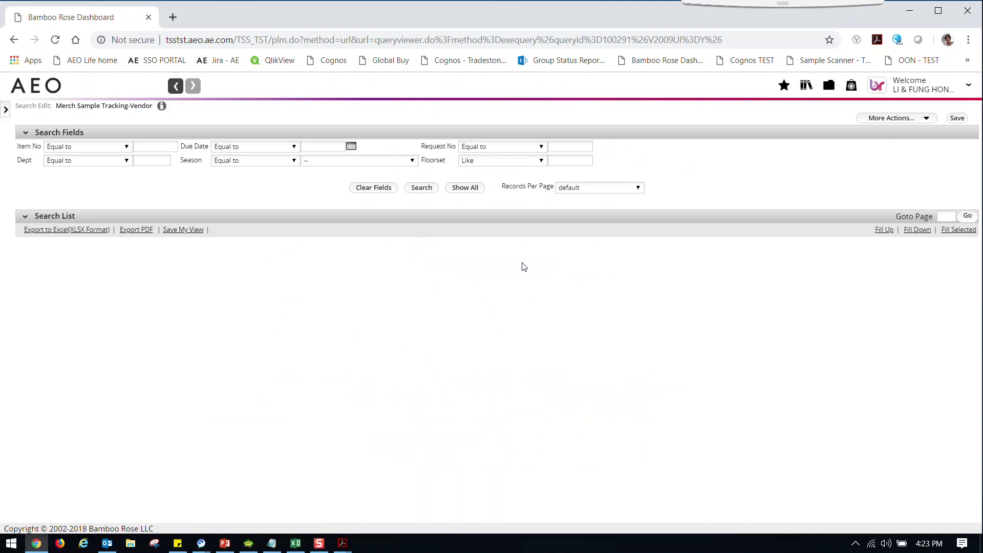
{"action": "left_click", "coordinate": [150, 160]}
{"action": "type", "text": "010"}
{"action": "left_click", "coordinate": [417, 191]}
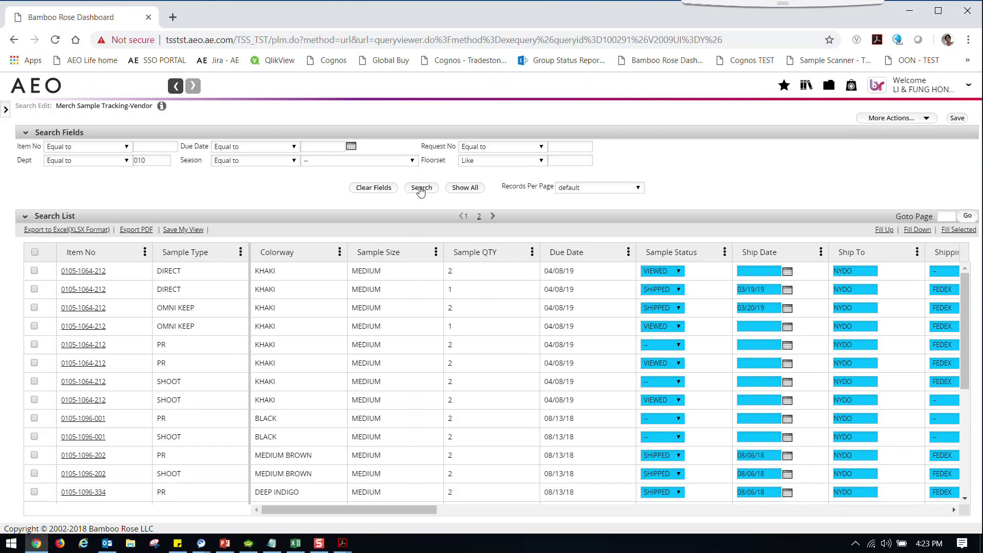
{"action": "left_click_drag", "start_coordinate": [370, 508], "coordinate": [368, 535]}
{"action": "left_click", "coordinate": [678, 345]}
{"action": "left_click", "coordinate": [656, 395]}
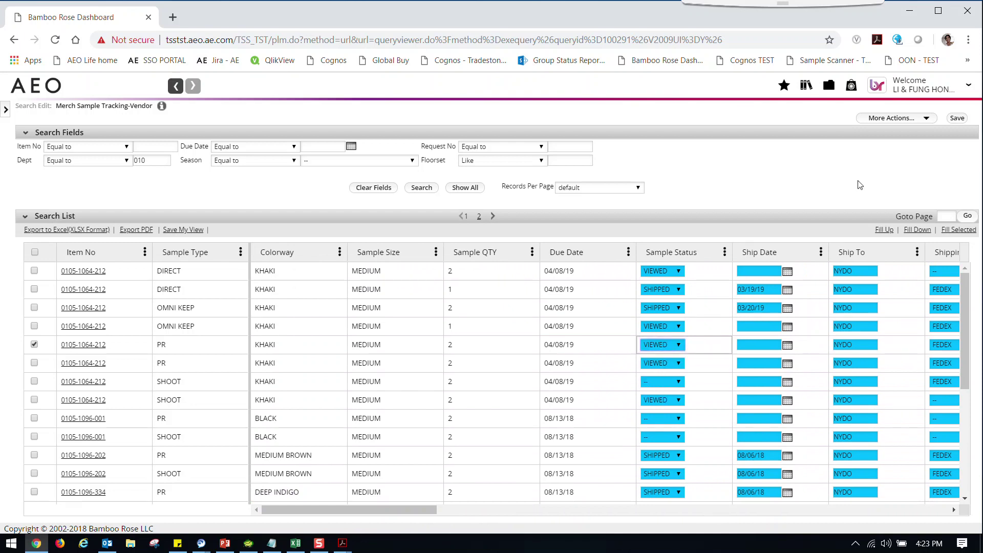
{"action": "left_click", "coordinate": [954, 122]}
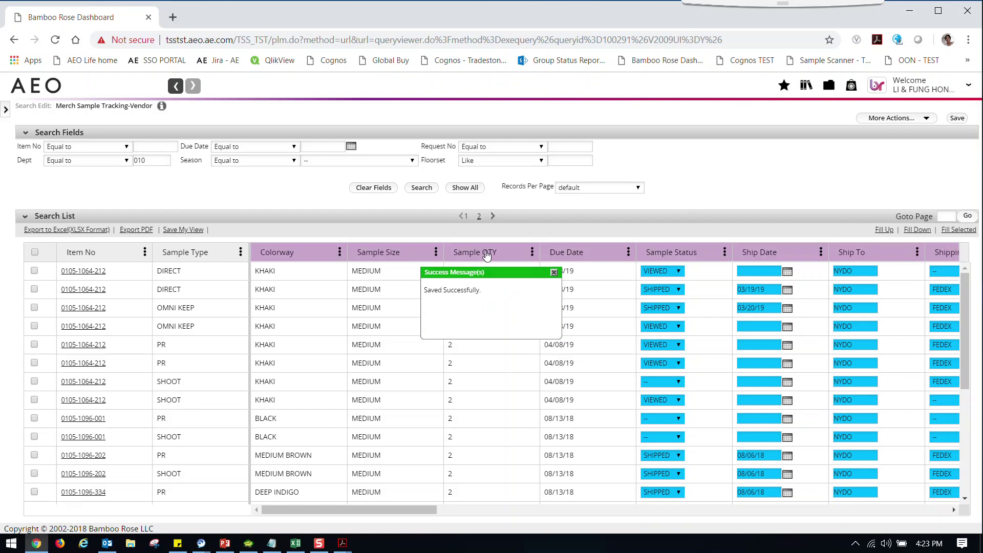
{"action": "left_click", "coordinate": [555, 274]}
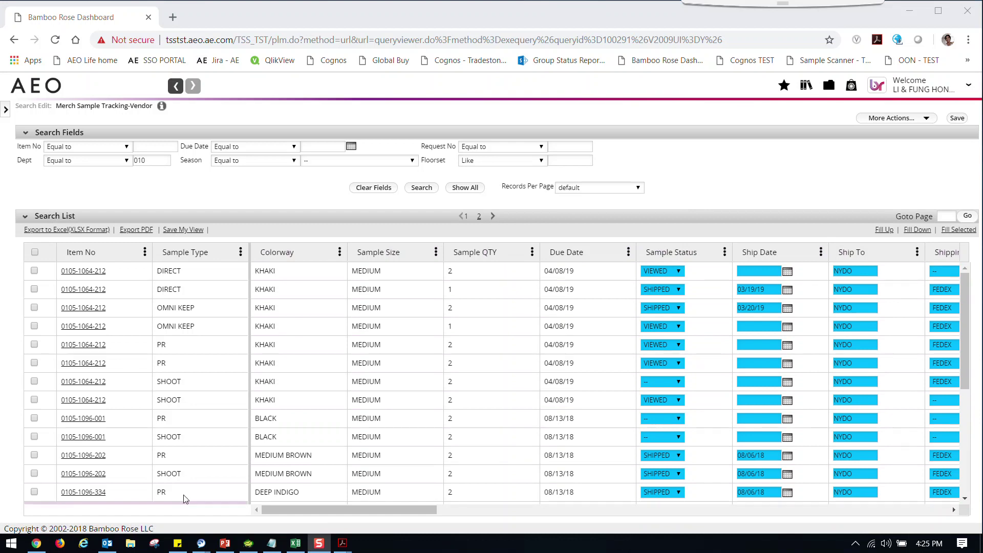
{"action": "left_click_drag", "start_coordinate": [338, 508], "coordinate": [409, 519]}
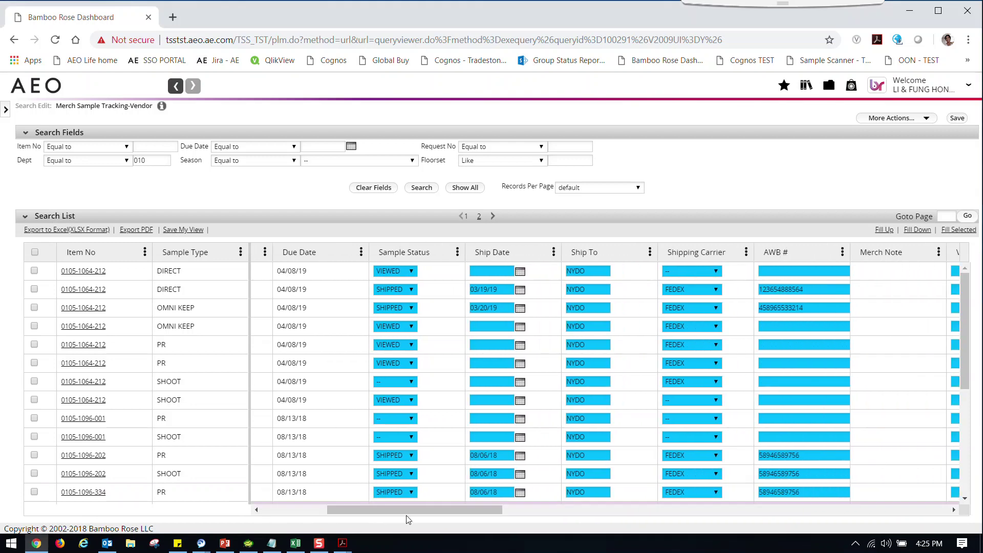
{"action": "left_click", "coordinate": [521, 346]}
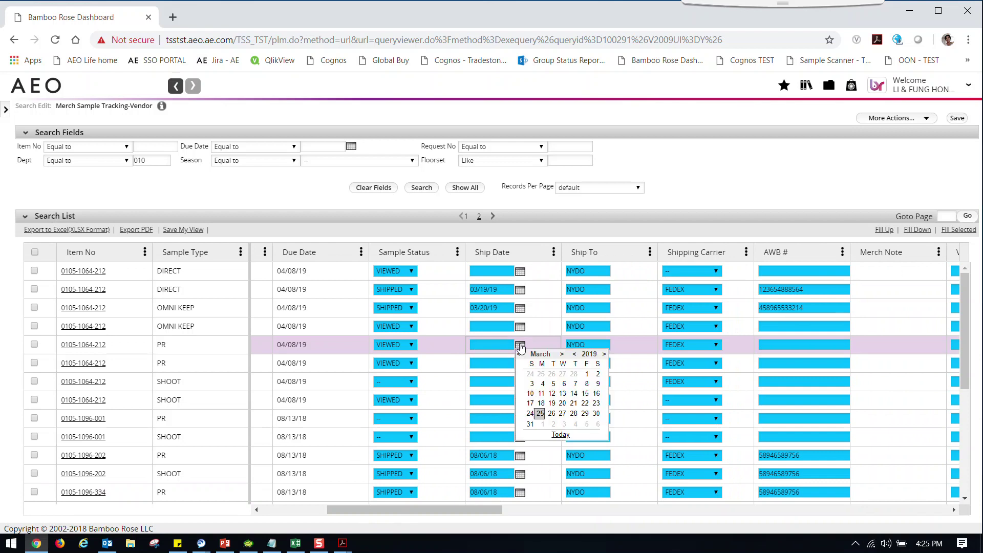
{"action": "left_click", "coordinate": [562, 403]}
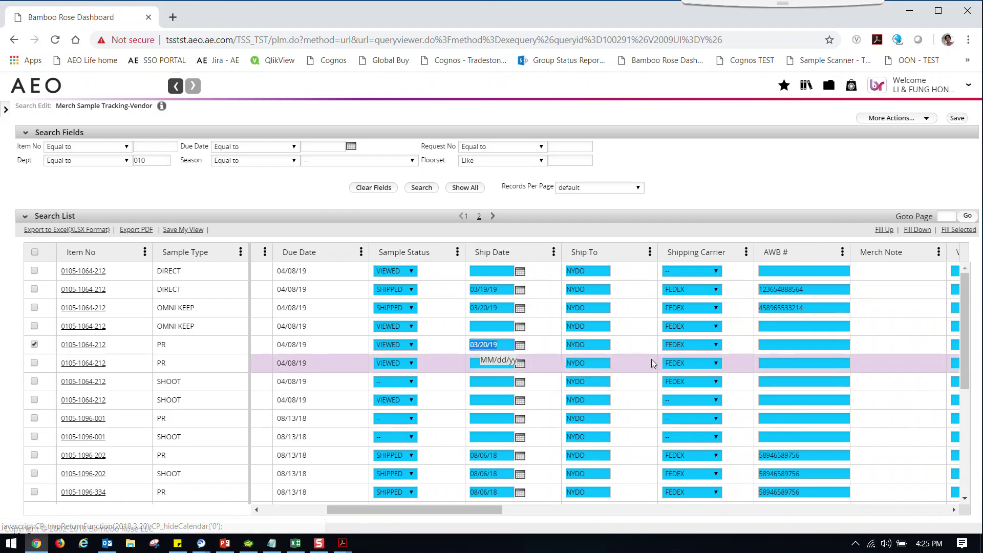
{"action": "left_click", "coordinate": [681, 363]}
{"action": "left_click", "coordinate": [687, 374]}
{"action": "left_click", "coordinate": [781, 346]}
{"action": "type", "text": "123655889465"}
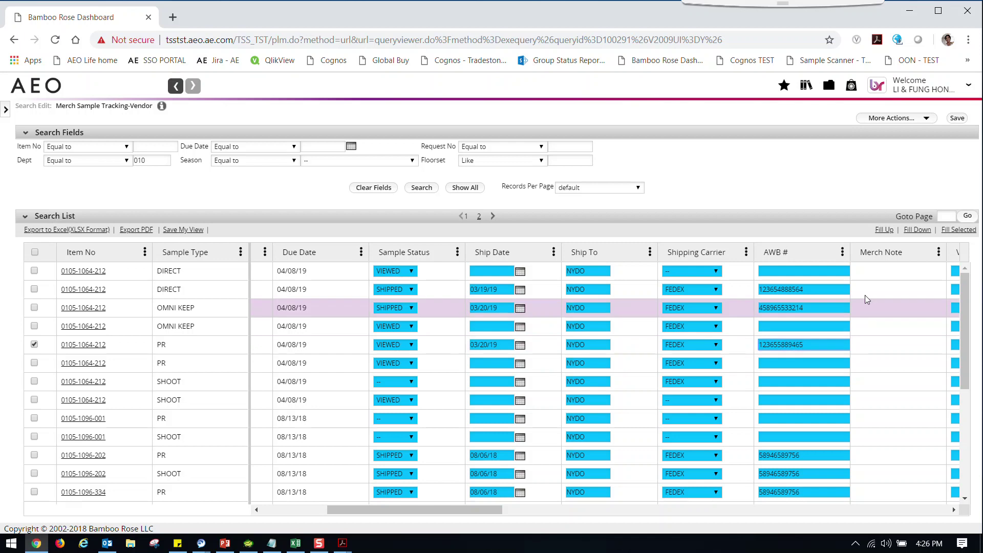
{"action": "left_click", "coordinate": [957, 119]}
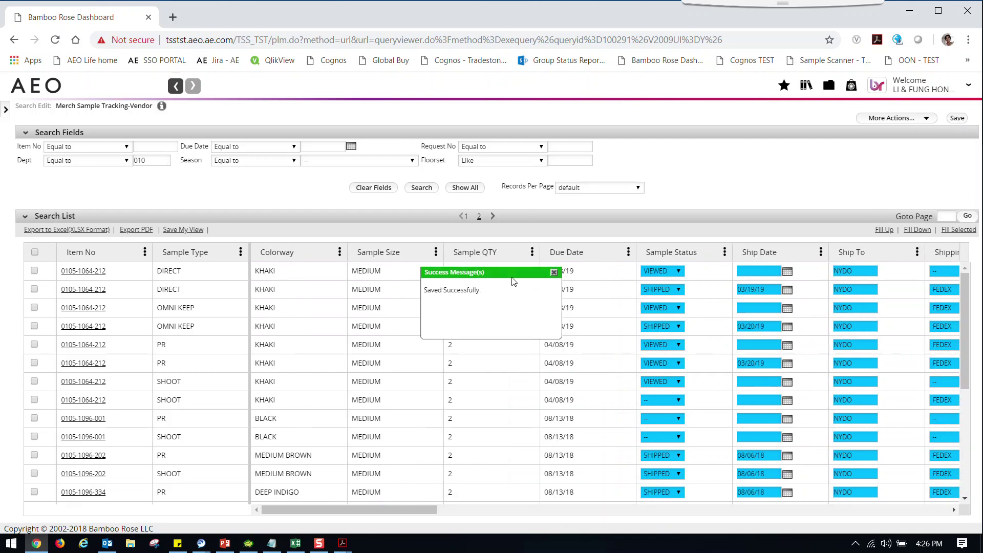
{"action": "left_click", "coordinate": [553, 272]}
{"action": "left_click_drag", "start_coordinate": [380, 511], "coordinate": [454, 512]}
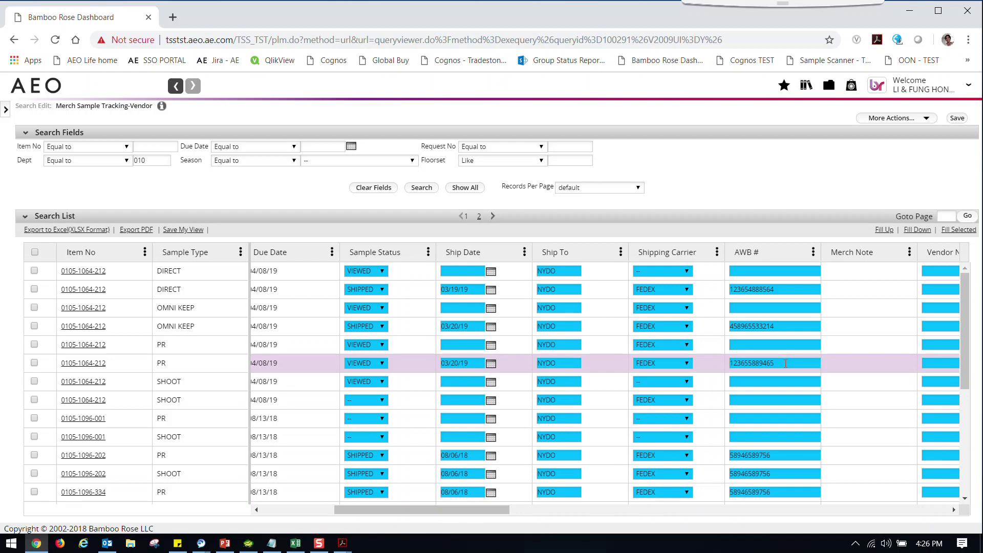
{"action": "left_click", "coordinate": [491, 383]}
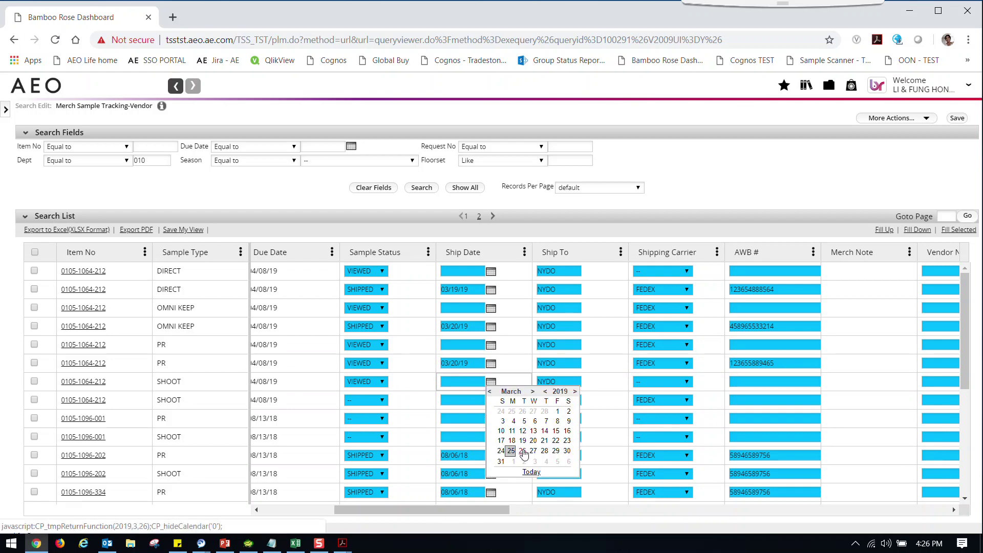
{"action": "left_click", "coordinate": [533, 440]}
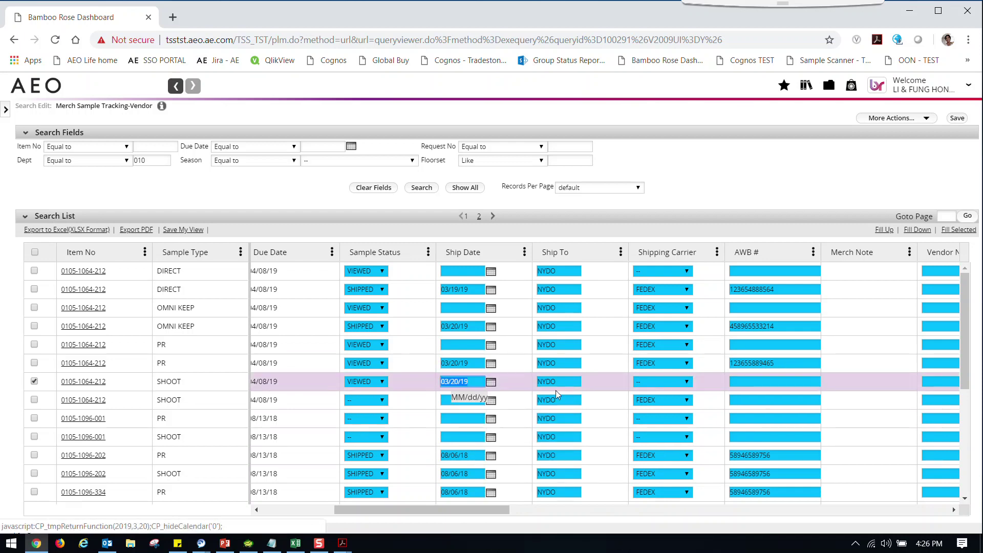
{"action": "left_click", "coordinate": [653, 382]}
{"action": "left_click", "coordinate": [656, 413]}
{"action": "left_click", "coordinate": [746, 381]}
{"action": "type", "text": "12365558965"}
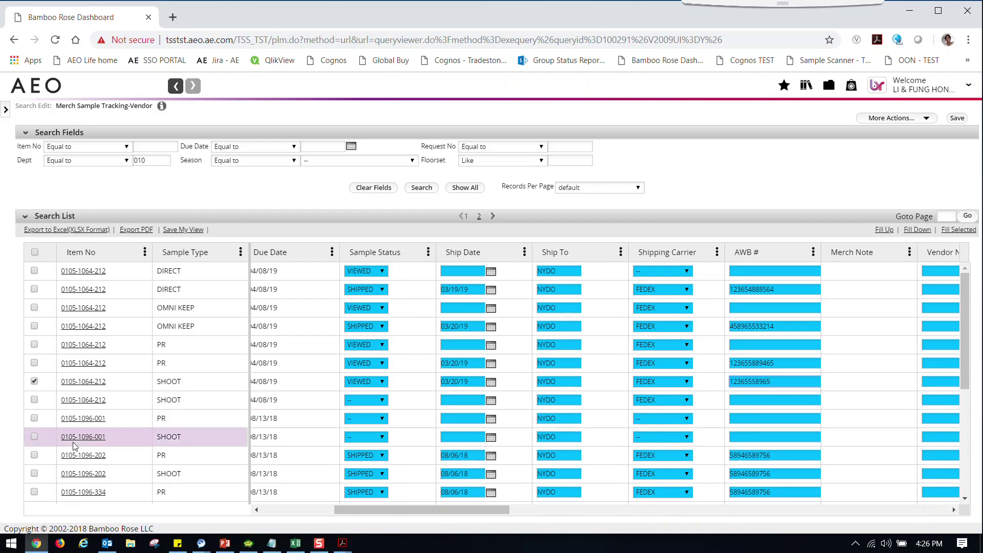
Fill the SHOOT sample's AWB # down to the rows below it and save the list
{"action": "left_click", "coordinate": [34, 400]}
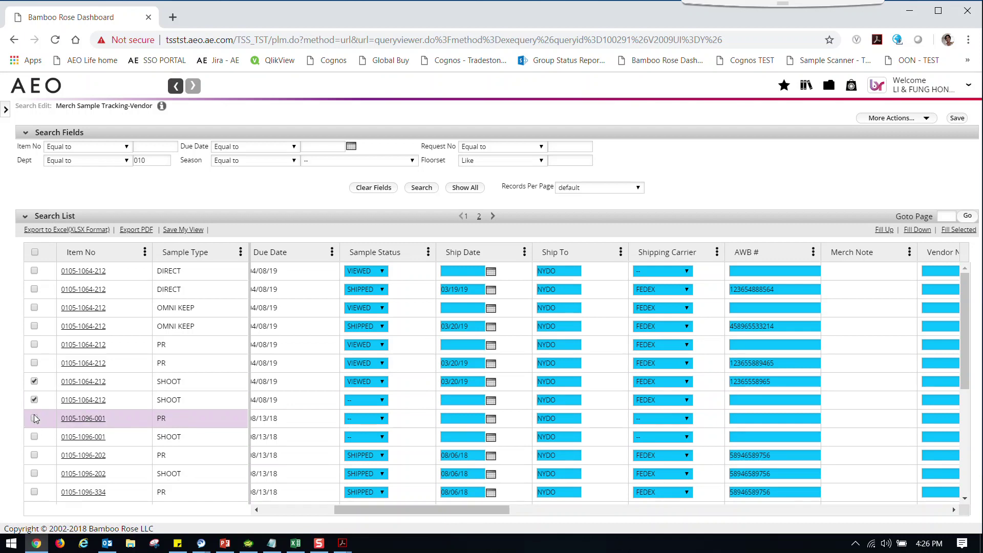
{"action": "left_click", "coordinate": [34, 418]}
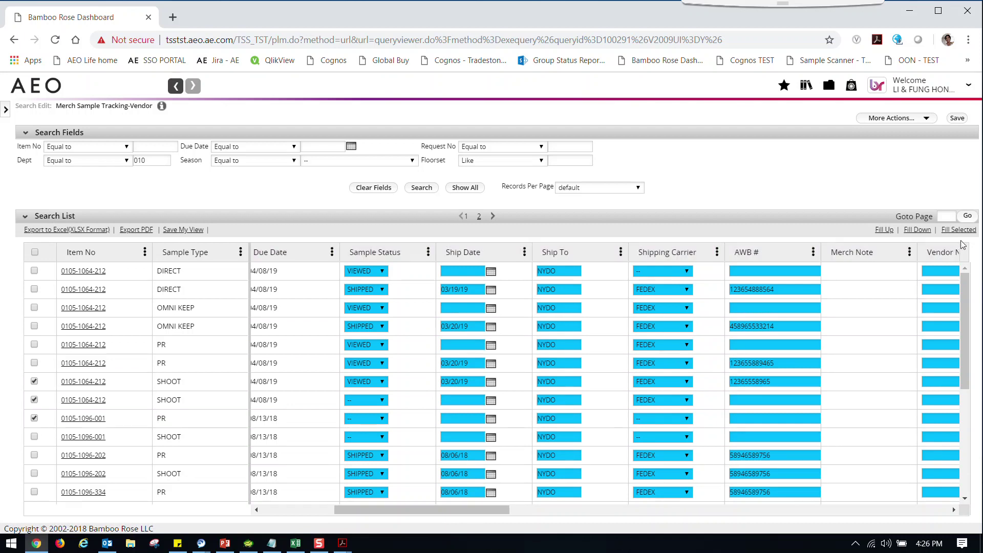
{"action": "left_click", "coordinate": [918, 230]}
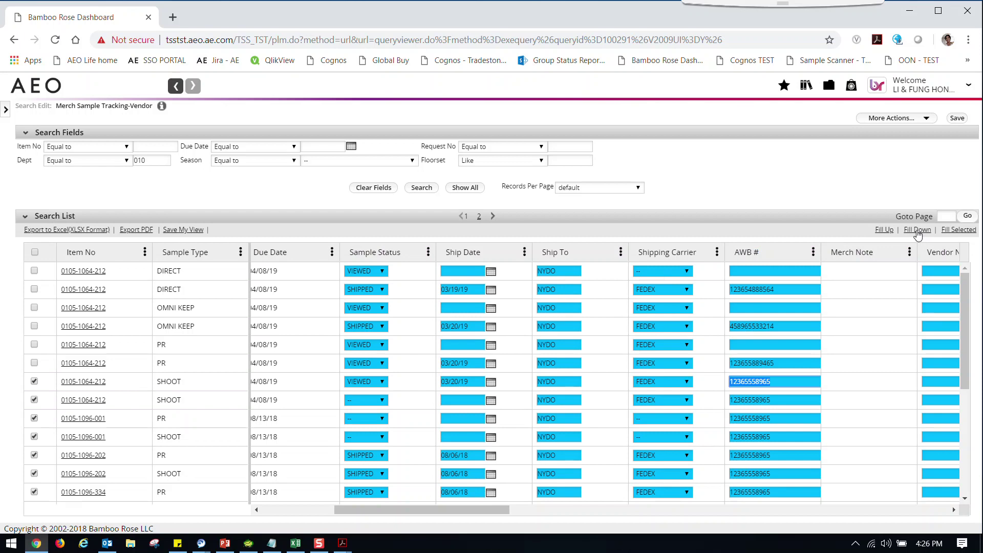
{"action": "left_click", "coordinate": [956, 118]}
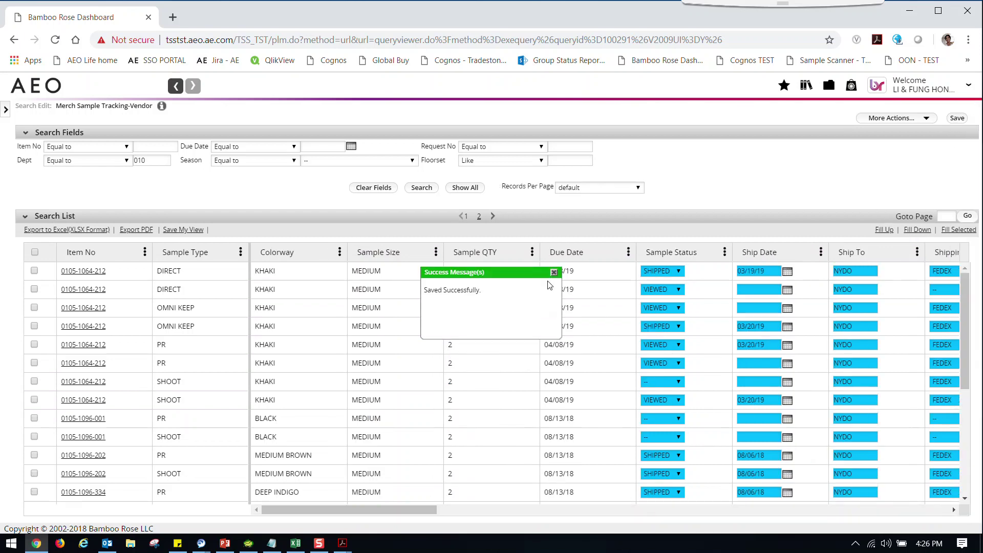
{"action": "left_click", "coordinate": [553, 272]}
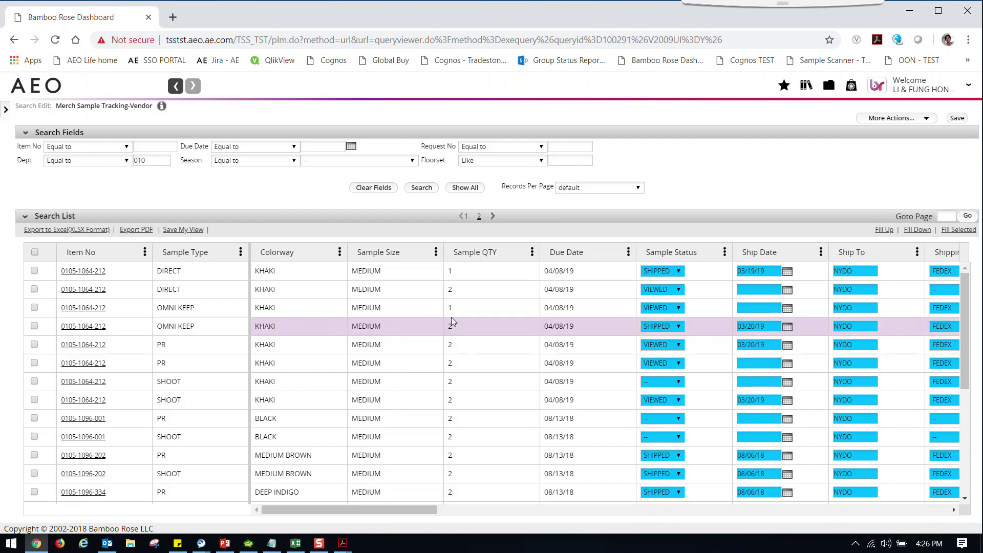
{"action": "left_click", "coordinate": [79, 331]}
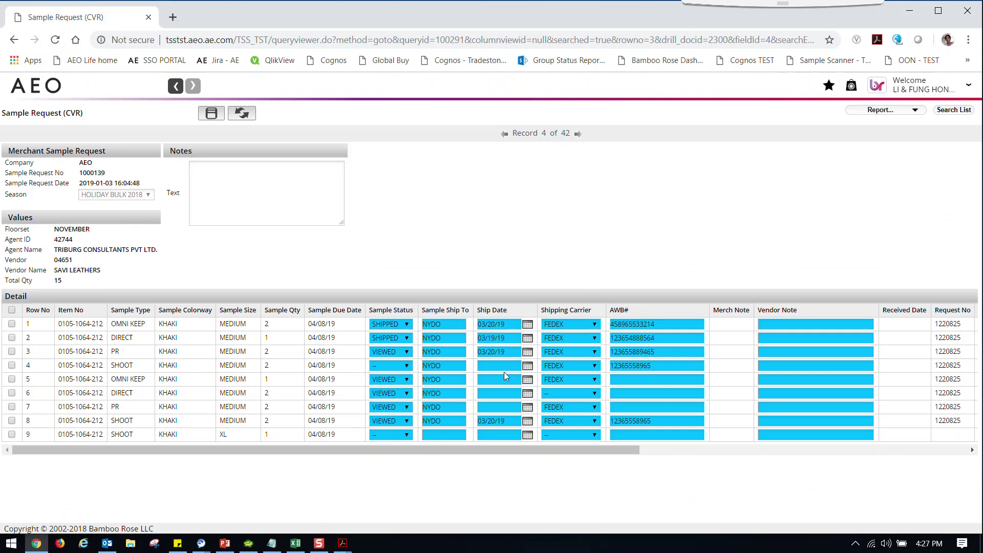
{"action": "left_click", "coordinate": [527, 365]}
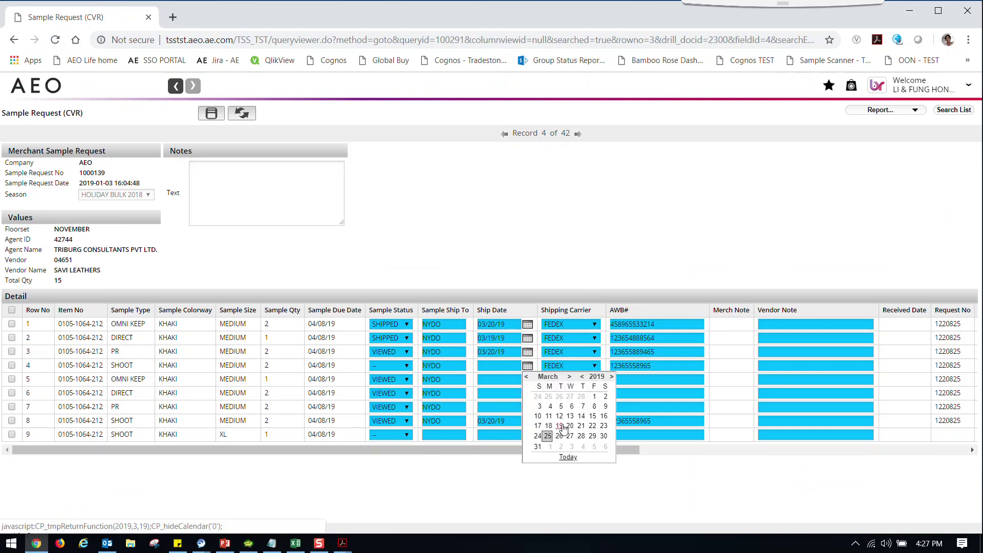
{"action": "left_click", "coordinate": [560, 425]}
{"action": "left_click", "coordinate": [572, 367]}
{"action": "left_click", "coordinate": [657, 366]}
{"action": "left_click", "coordinate": [761, 159]}
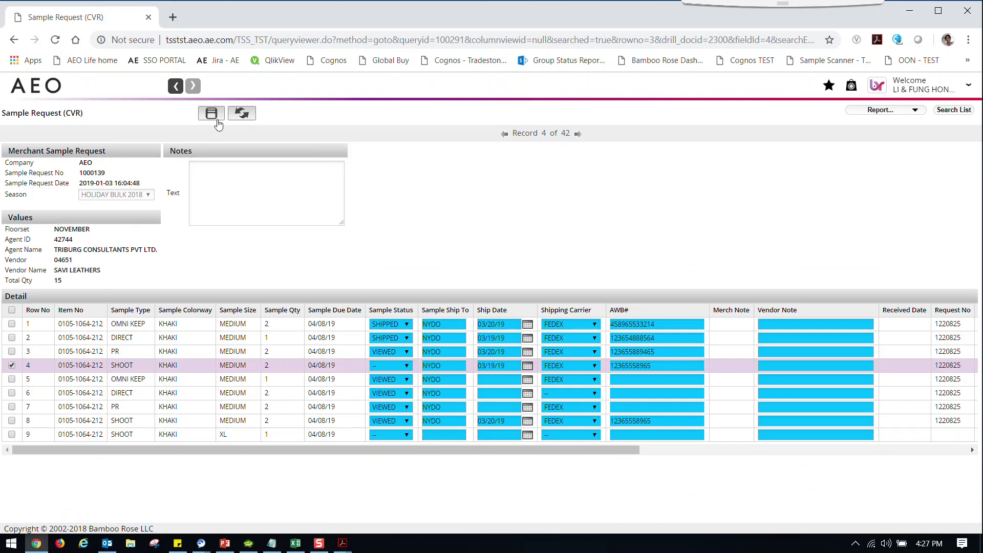
{"action": "left_click", "coordinate": [213, 118]}
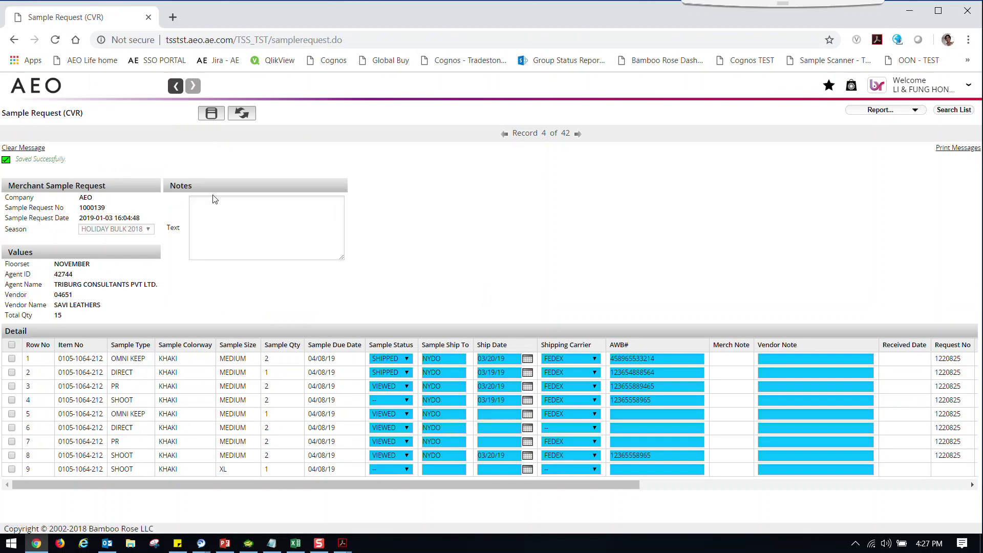
{"action": "left_click", "coordinate": [37, 149]}
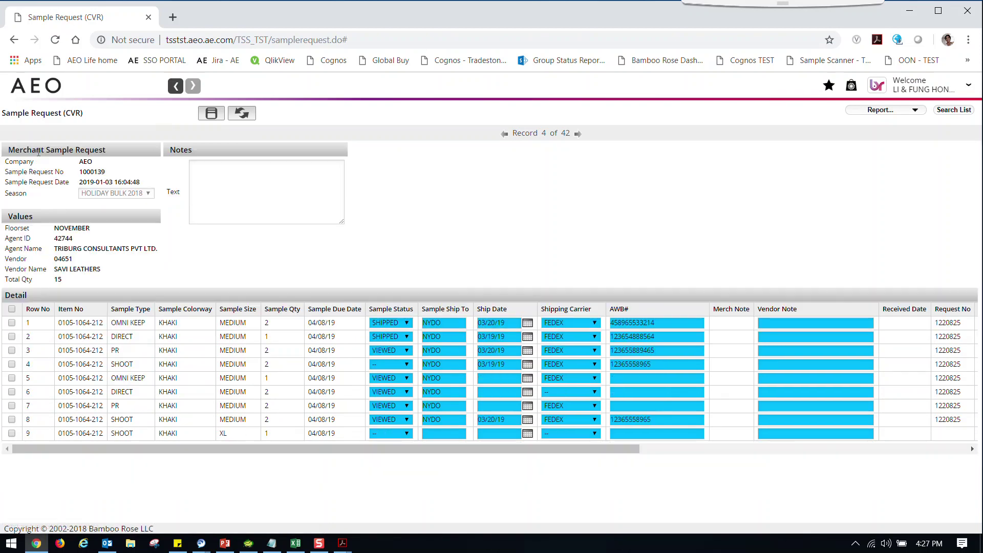
Set the Sample Status of the row 3 PR sample to SHIPPED and save the sample request
{"action": "left_click", "coordinate": [395, 352]}
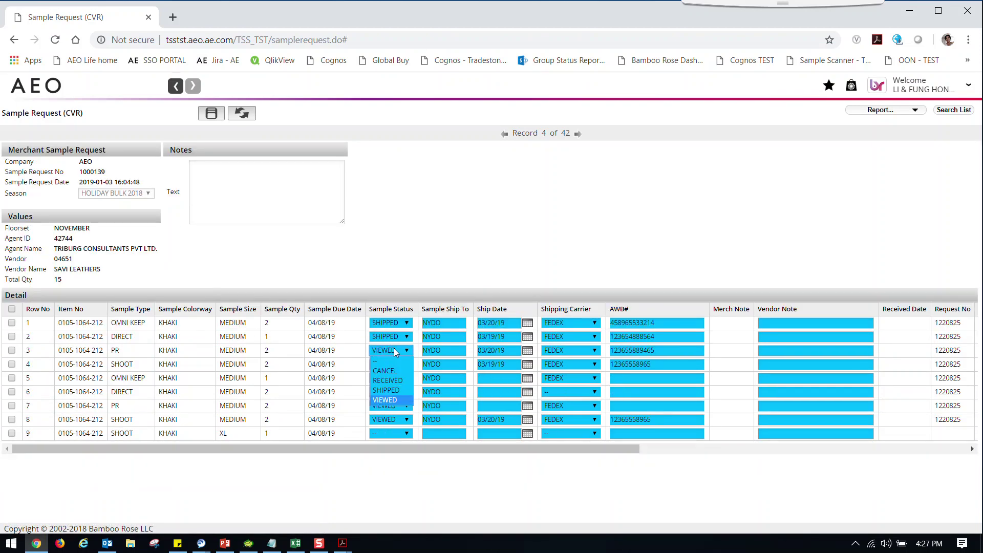
{"action": "left_click", "coordinate": [393, 389]}
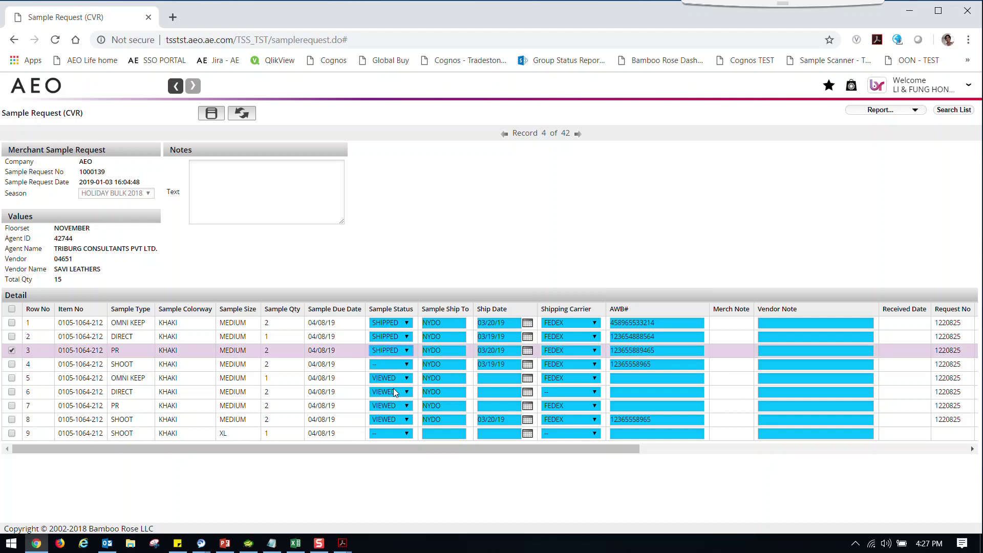
{"action": "left_click", "coordinate": [212, 114]}
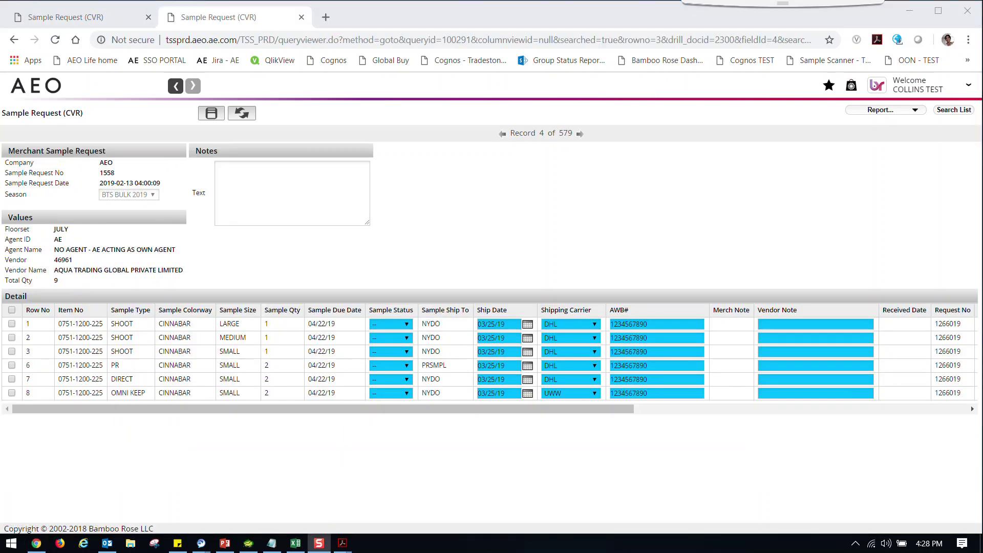
Generate the Sample Packing List report, review both of its pages in an enlarged window, and close it
{"action": "left_click", "coordinate": [891, 111]}
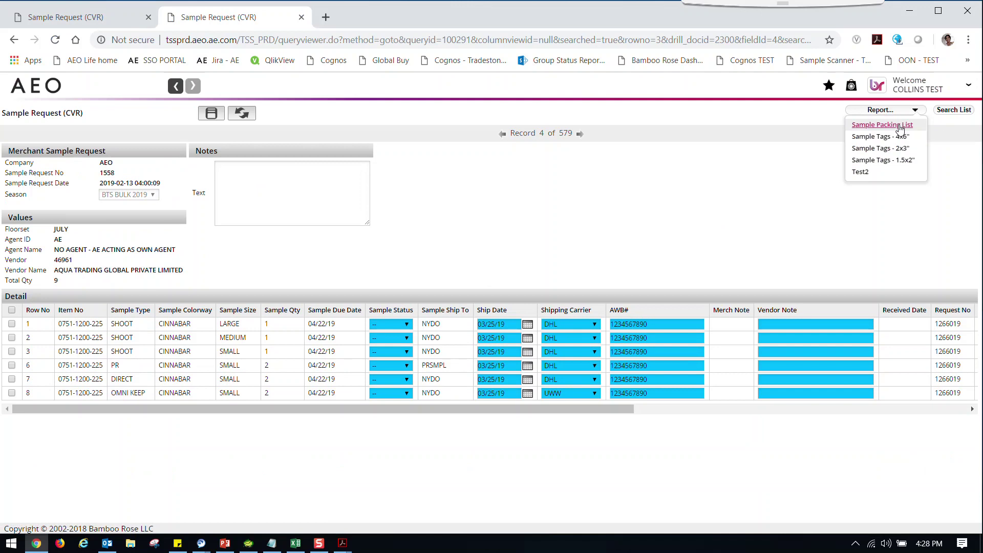
{"action": "left_click", "coordinate": [900, 128]}
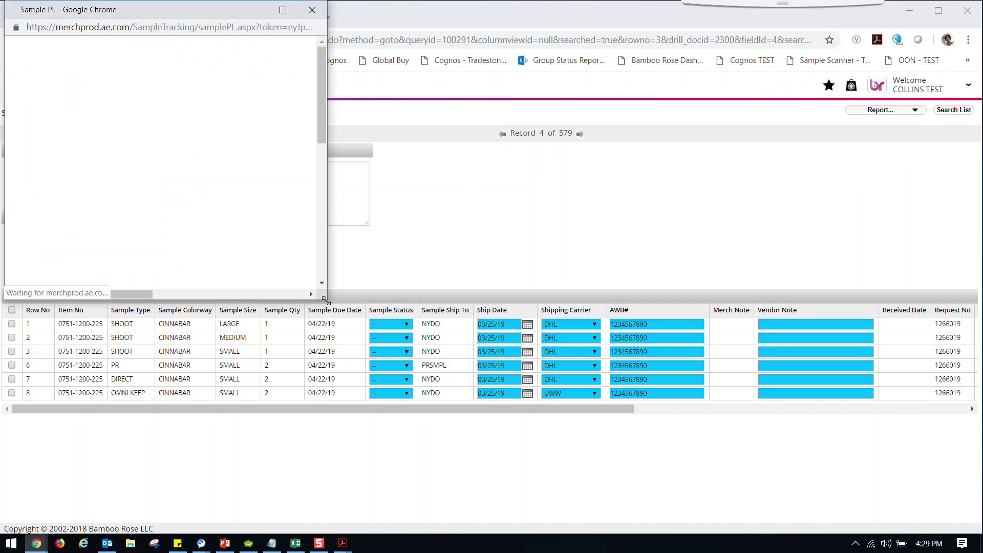
{"action": "left_click_drag", "start_coordinate": [325, 299], "coordinate": [656, 496]}
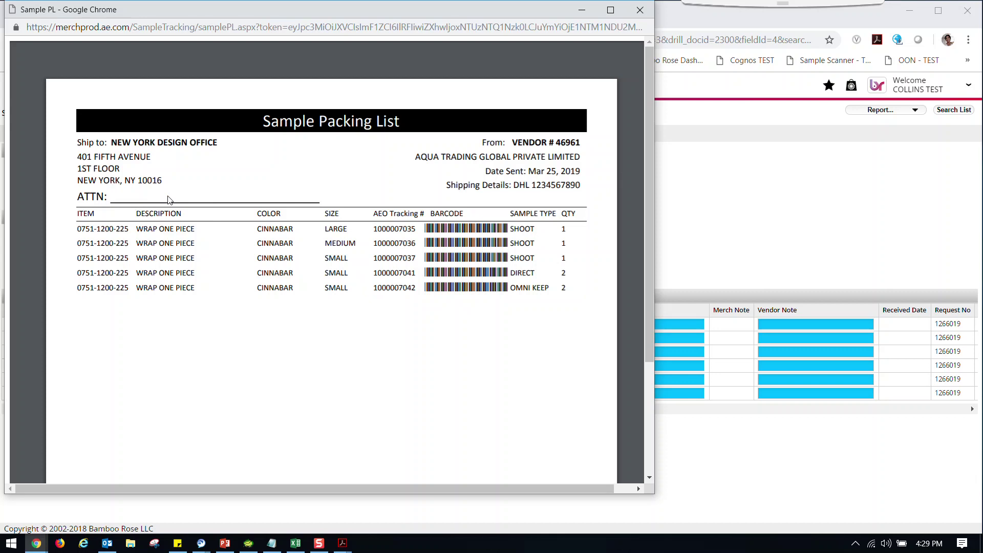
{"action": "scroll", "coordinate": [169, 205], "scroll_direction": "down", "scroll_amount": 10}
{"action": "scroll", "coordinate": [170, 212], "scroll_direction": "down", "scroll_amount": 3}
{"action": "mouse_move", "coordinate": [555, 50]}
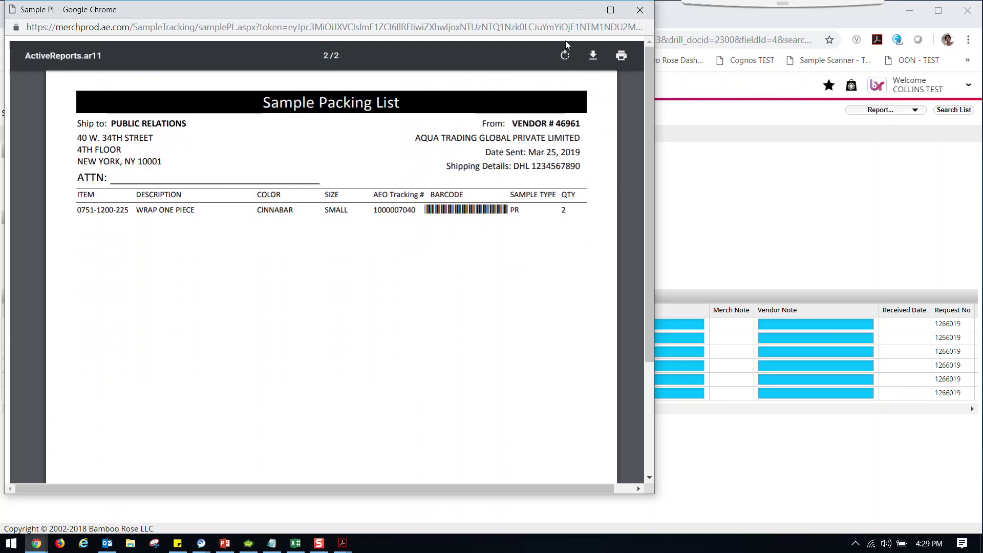
{"action": "left_click", "coordinate": [639, 11]}
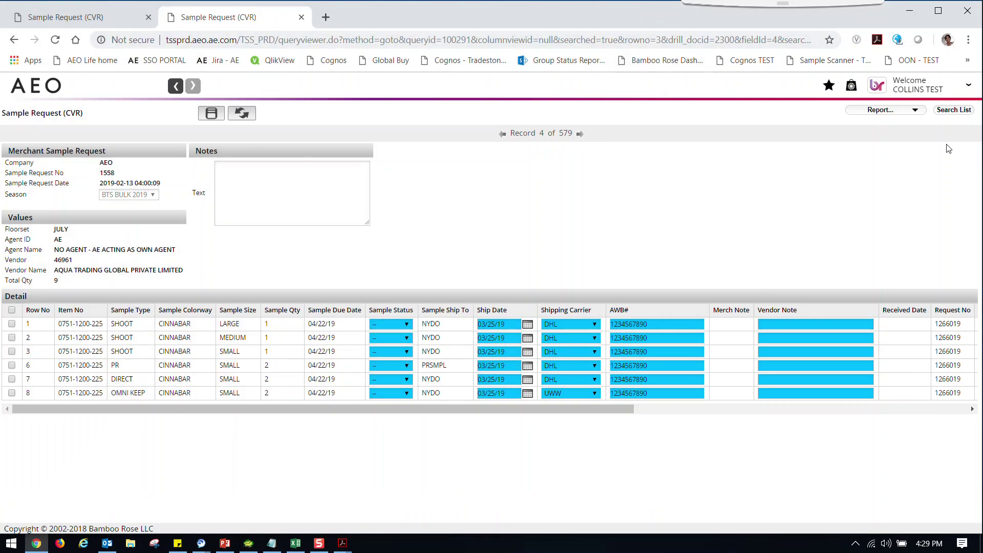
Generate the 4x6" Sample Tags report, look through the tags in an enlarged window, and close it
{"action": "left_click", "coordinate": [885, 117]}
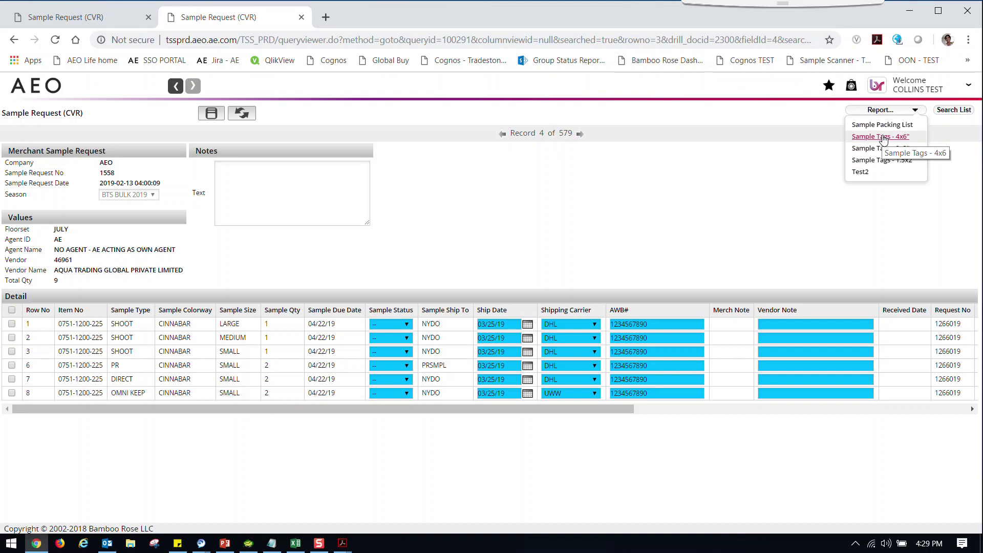
{"action": "left_click", "coordinate": [883, 138]}
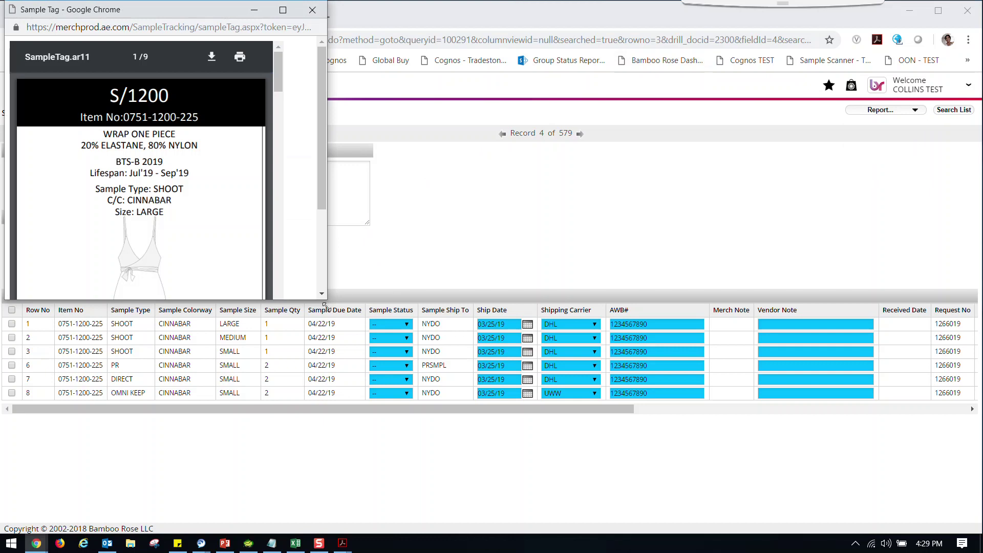
{"action": "left_click_drag", "start_coordinate": [326, 301], "coordinate": [362, 496]}
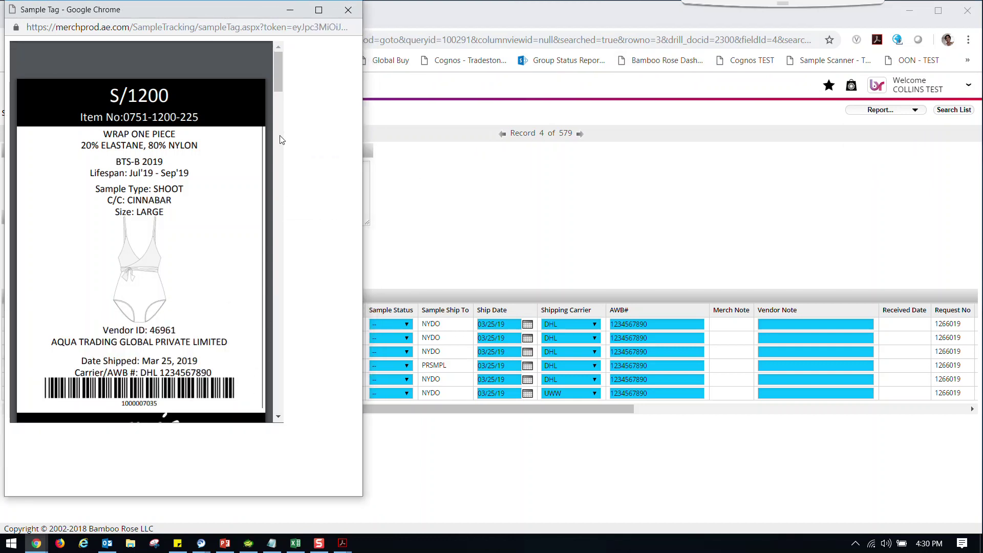
{"action": "left_click_drag", "start_coordinate": [217, 7], "coordinate": [599, 8]}
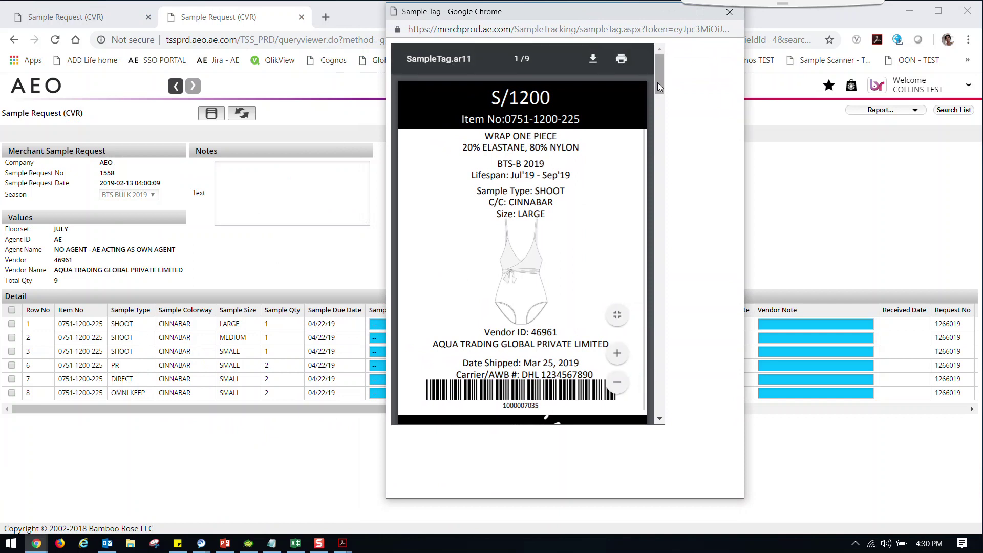
{"action": "left_click_drag", "start_coordinate": [659, 88], "coordinate": [668, 250]}
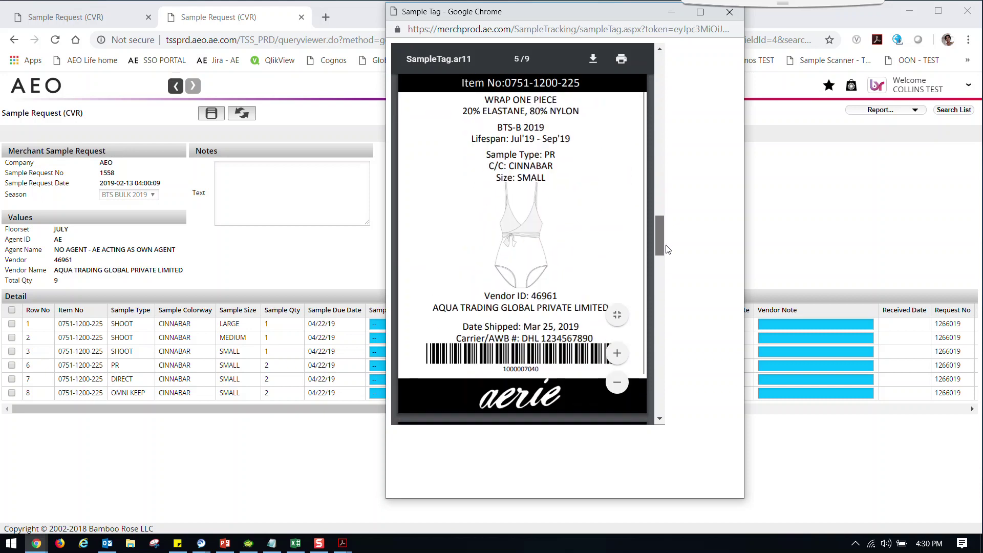
{"action": "left_click", "coordinate": [733, 15]}
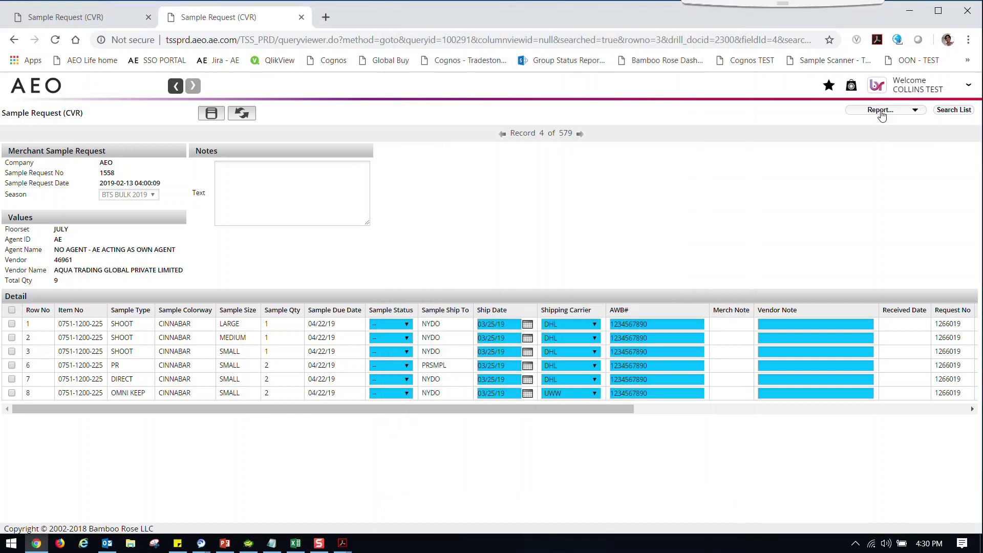
Generate the 2x3" Sample Tags report, look through the tags in a taller window, and close it
{"action": "left_click", "coordinate": [880, 111]}
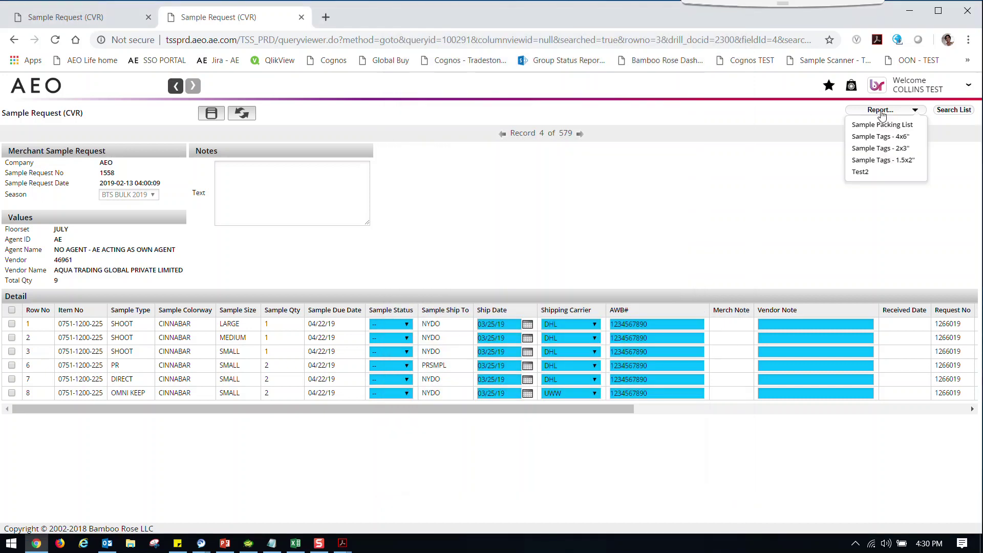
{"action": "left_click", "coordinate": [870, 149]}
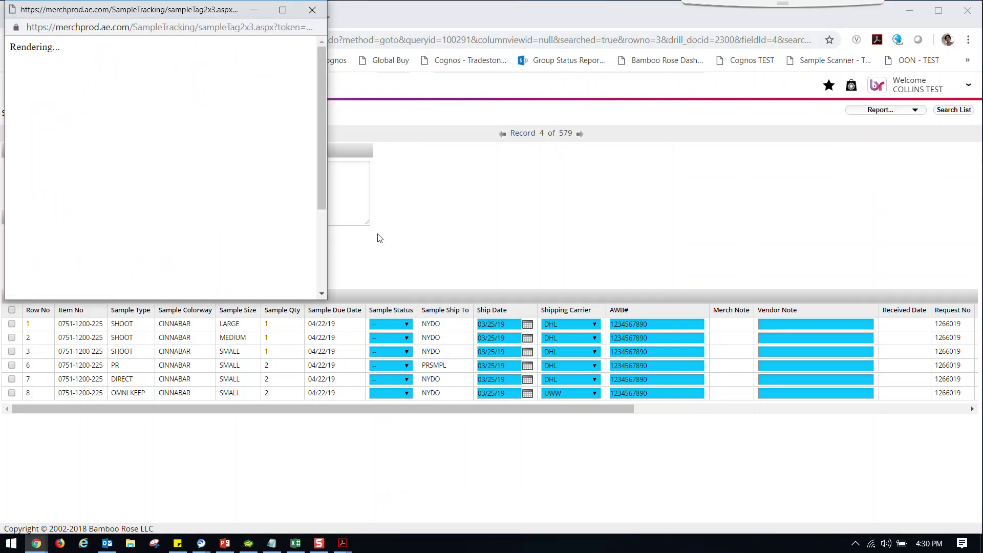
{"action": "left_click_drag", "start_coordinate": [327, 301], "coordinate": [316, 470]}
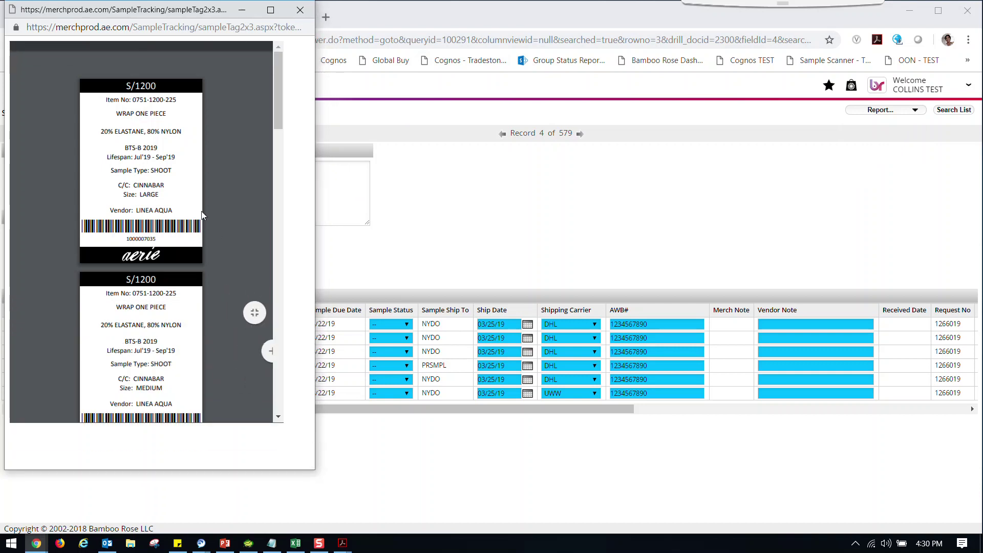
{"action": "scroll", "coordinate": [208, 205], "scroll_direction": "down", "scroll_amount": 8}
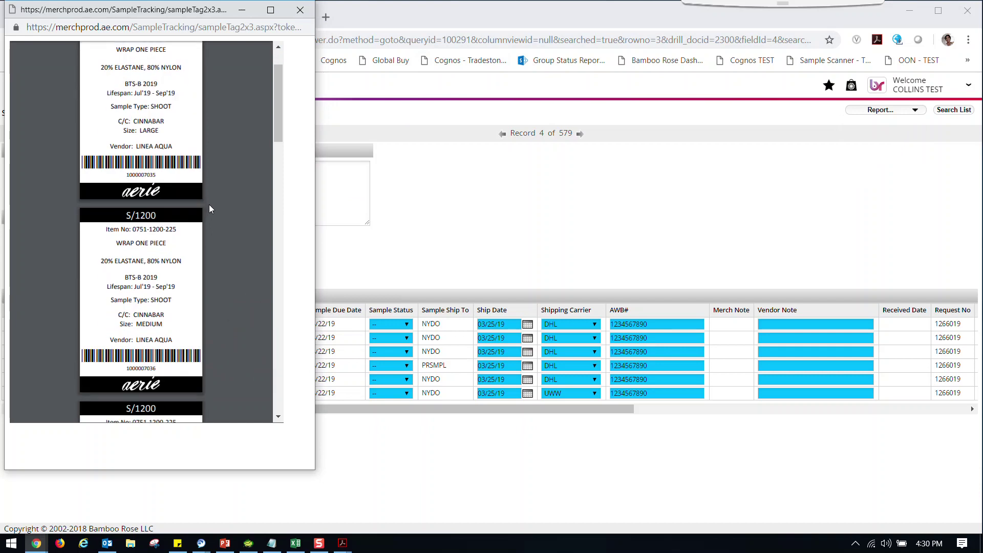
{"action": "left_click", "coordinate": [300, 10]}
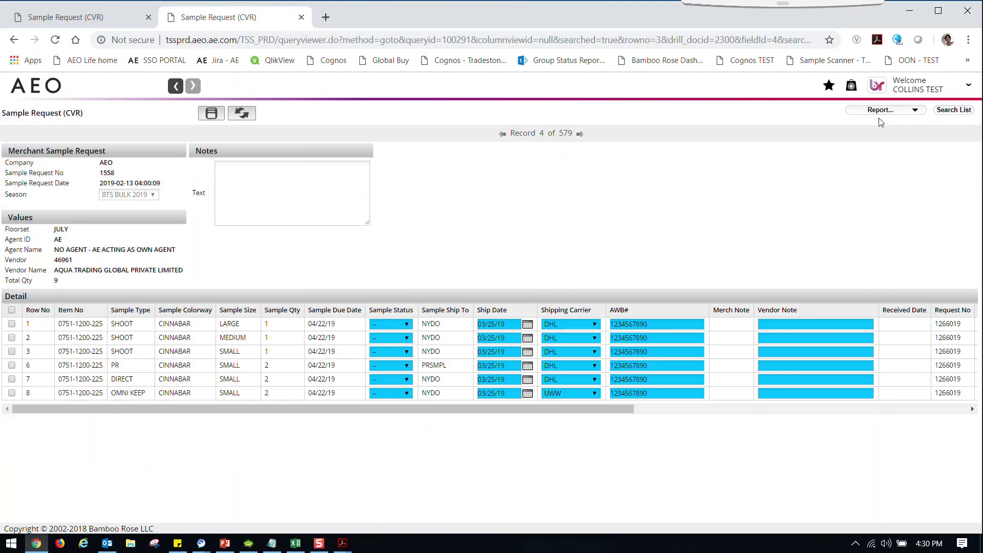
Generate the 1.5x2" Sample Tags report, look through the tags, and close it
{"action": "left_click", "coordinate": [880, 114]}
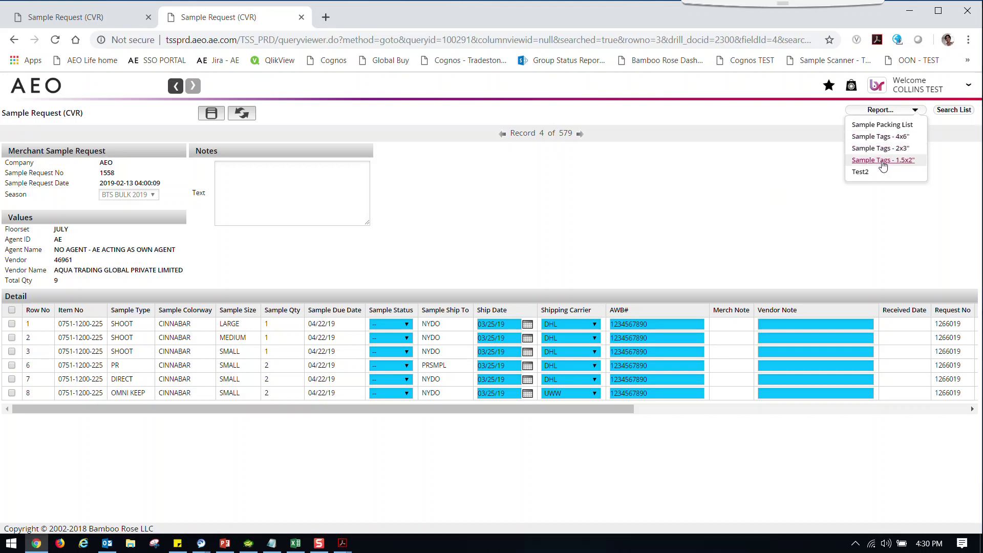
{"action": "left_click", "coordinate": [883, 161]}
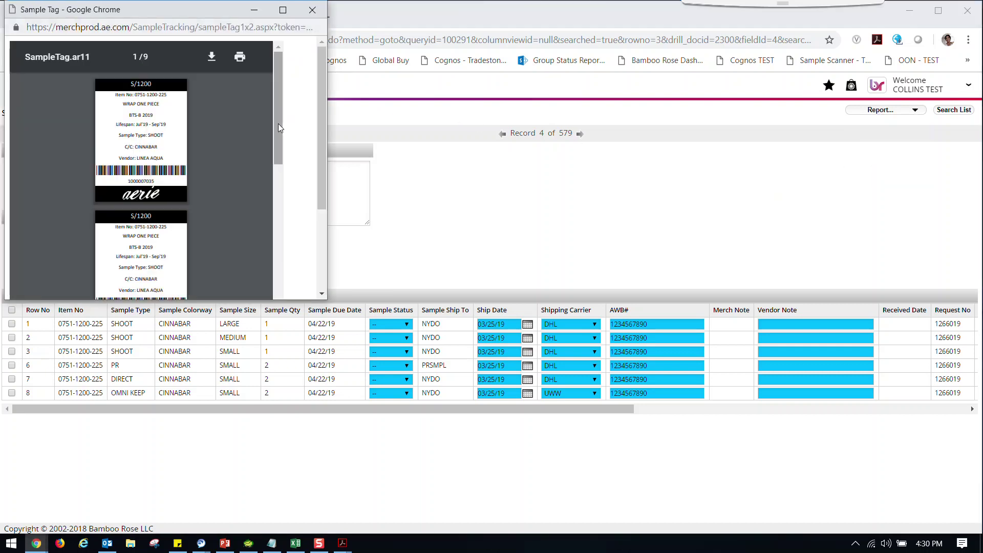
{"action": "scroll", "coordinate": [278, 124], "scroll_direction": "down", "scroll_amount": 4}
{"action": "scroll", "coordinate": [278, 124], "scroll_direction": "up", "scroll_amount": 5}
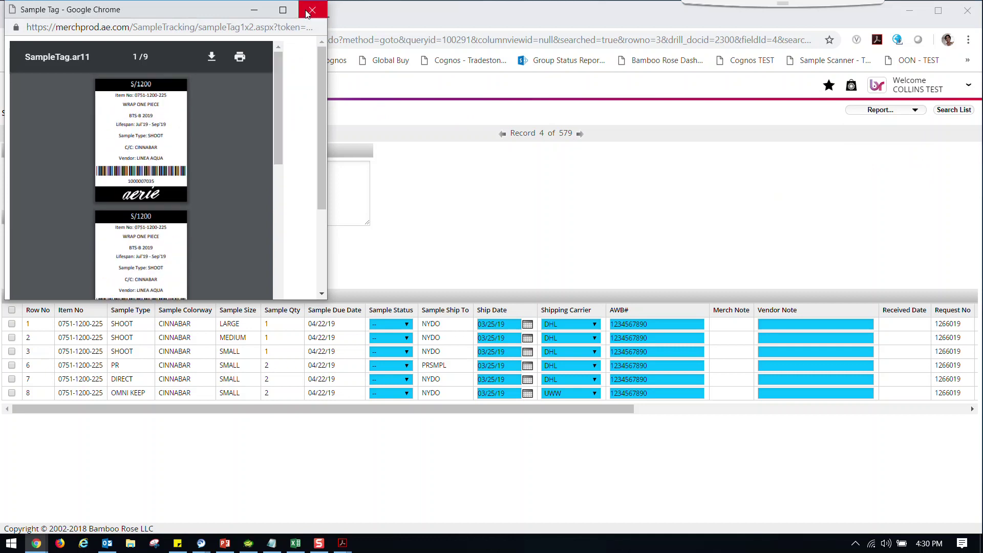
{"action": "left_click", "coordinate": [313, 10]}
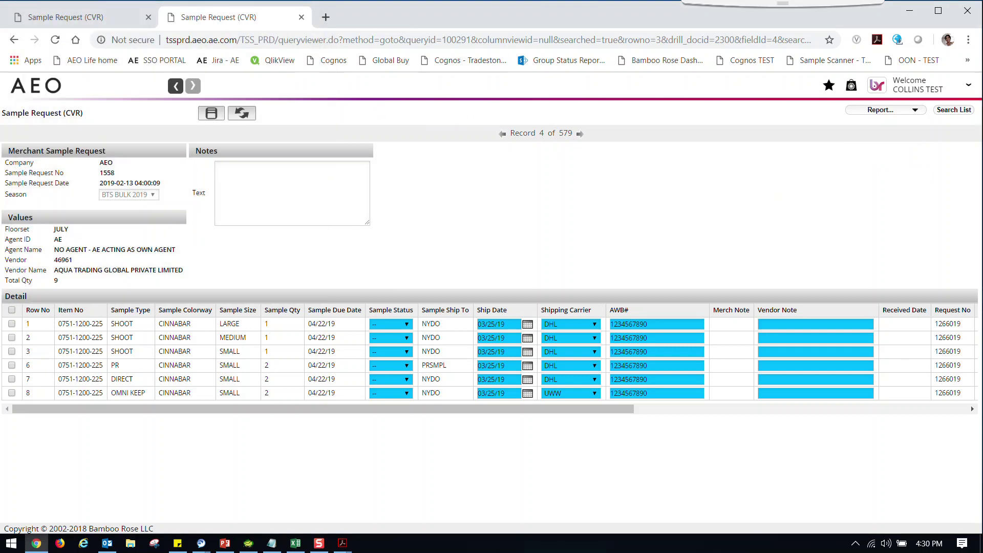